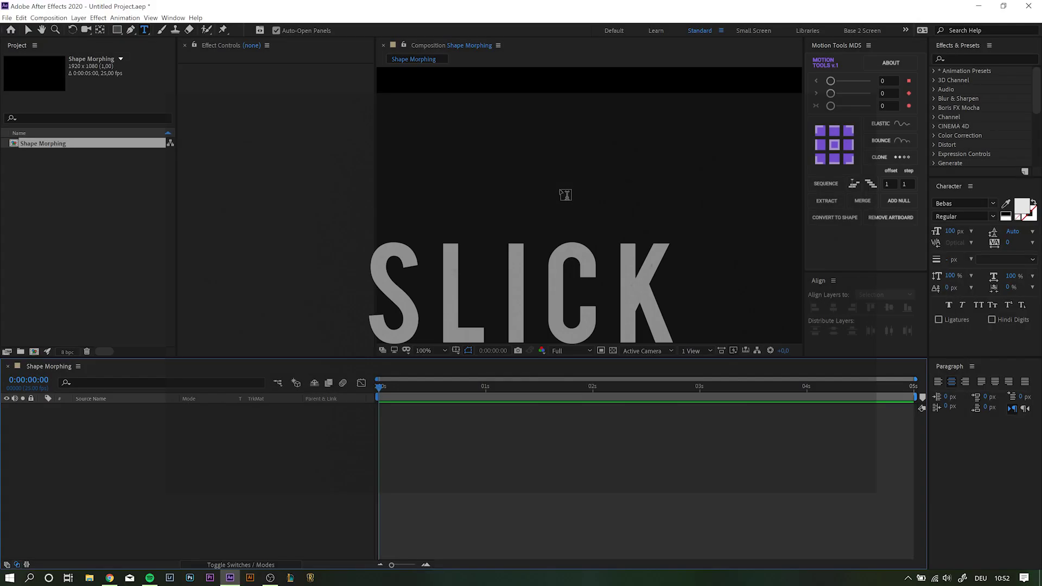
pyautogui.write('Play')
# Step: Commit the PLAY text layer after setting 300 px size and 150 tracking
pyautogui.hotkey('ctrl', 'Return')
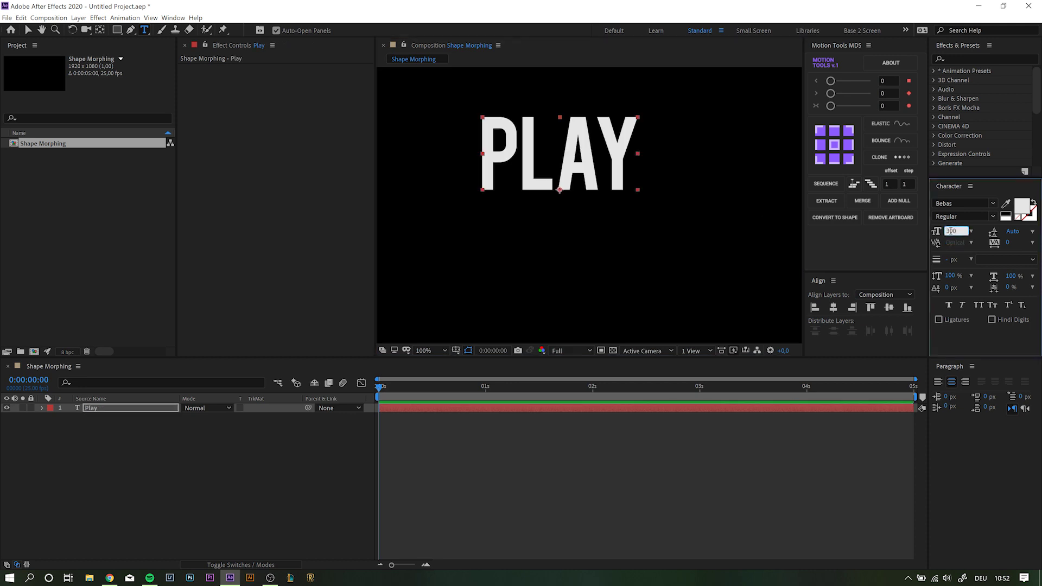
pyautogui.write('150')
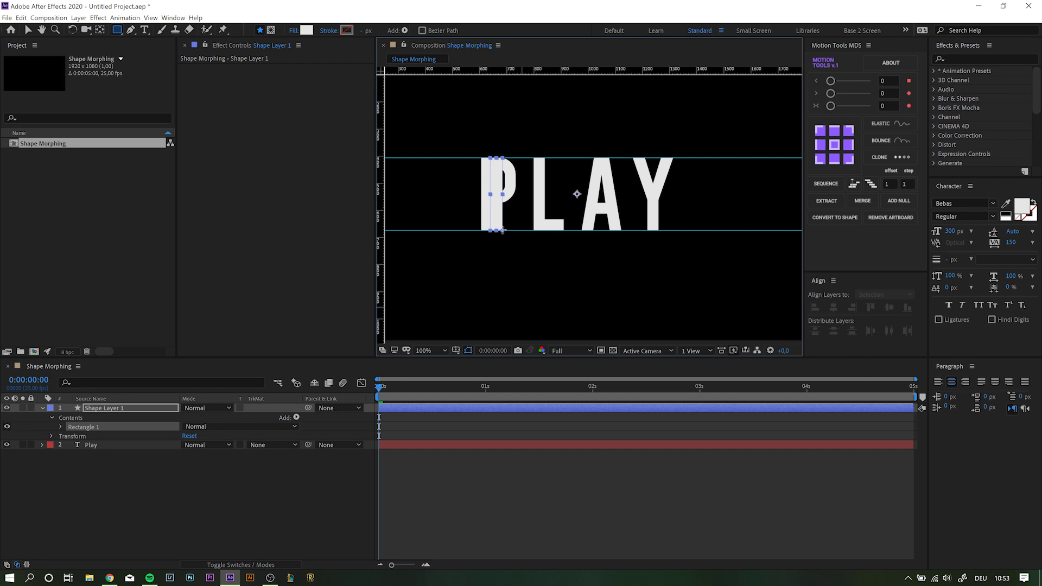
# Step: Add a Repeater to the rectangle with 4 copies spaced at position 192.5 into even bars
pyautogui.press('.')
pyautogui.click(61, 427)
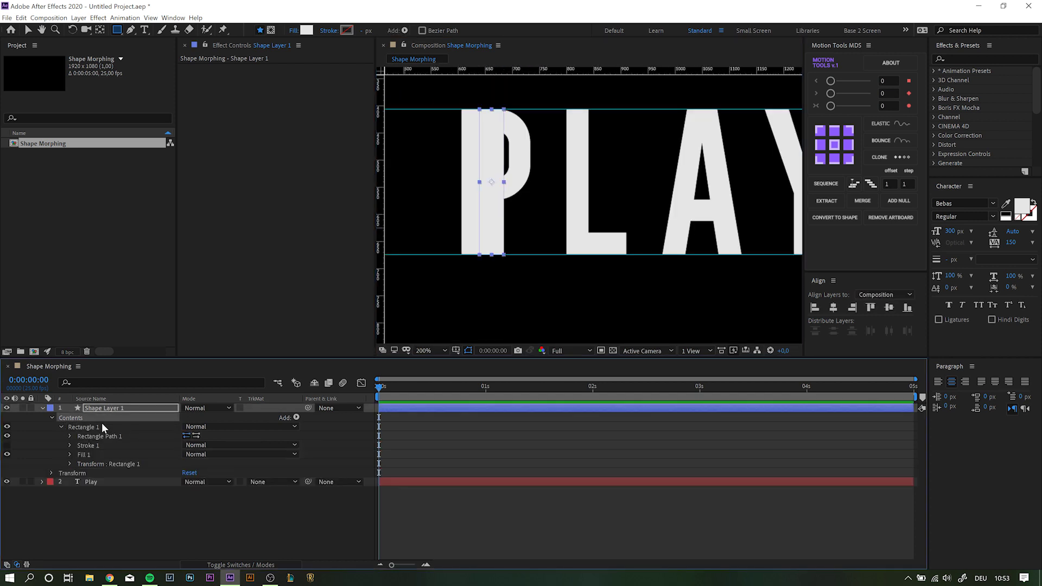
pyautogui.click(296, 417)
pyautogui.click(193, 324)
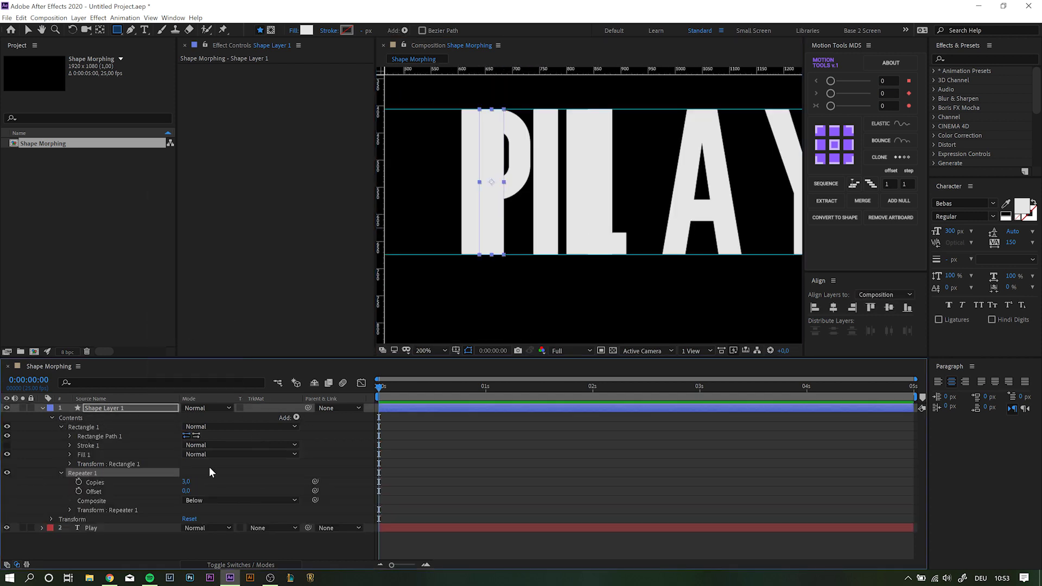
pyautogui.moveTo(186, 482); pyautogui.dragTo(195, 482)
pyautogui.click(71, 510)
pyautogui.moveTo(187, 528); pyautogui.dragTo(212, 528)
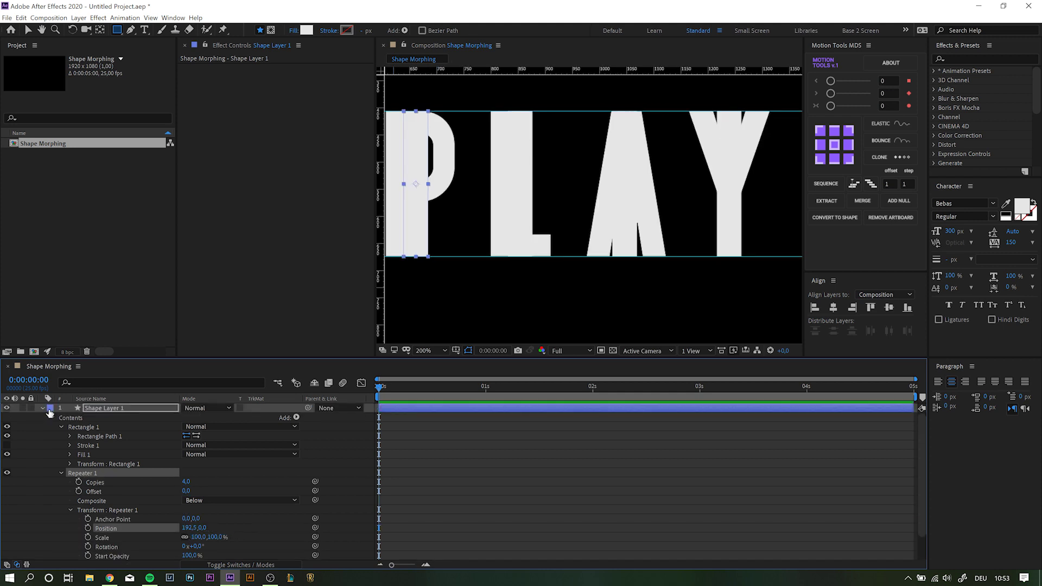
pyautogui.click(50, 407)
# Step: Hide the PLAY text, create Play Outlines from it and move that layer above the bars, hidden
pyautogui.click(10, 418)
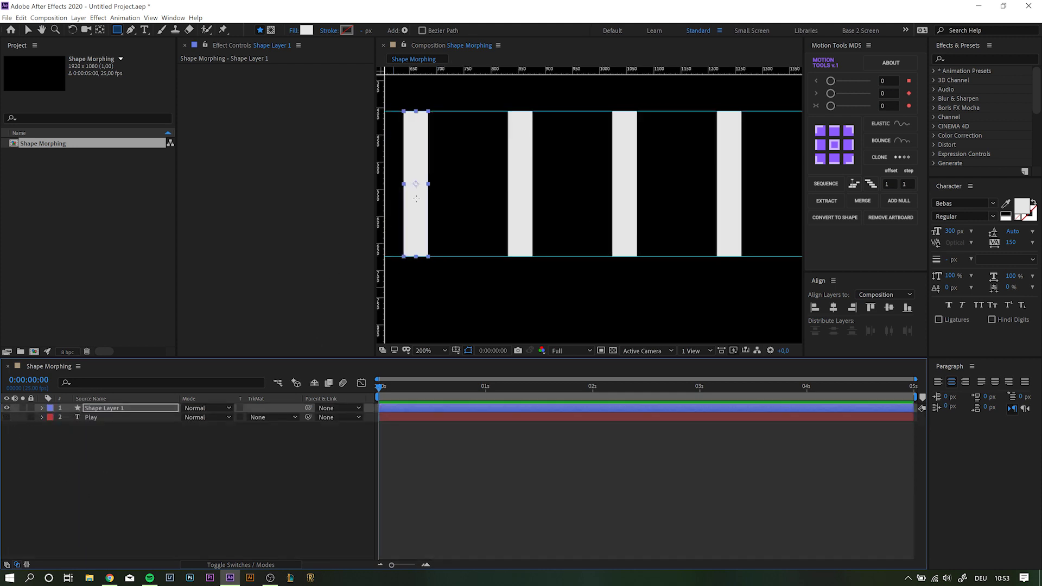
pyautogui.rightClick(91, 419)
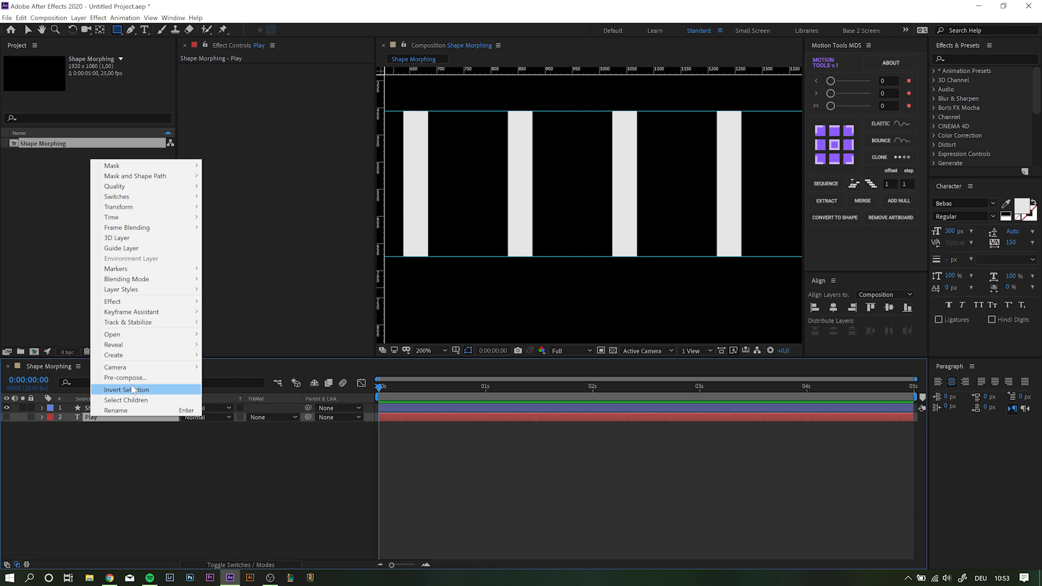
pyautogui.click(245, 362)
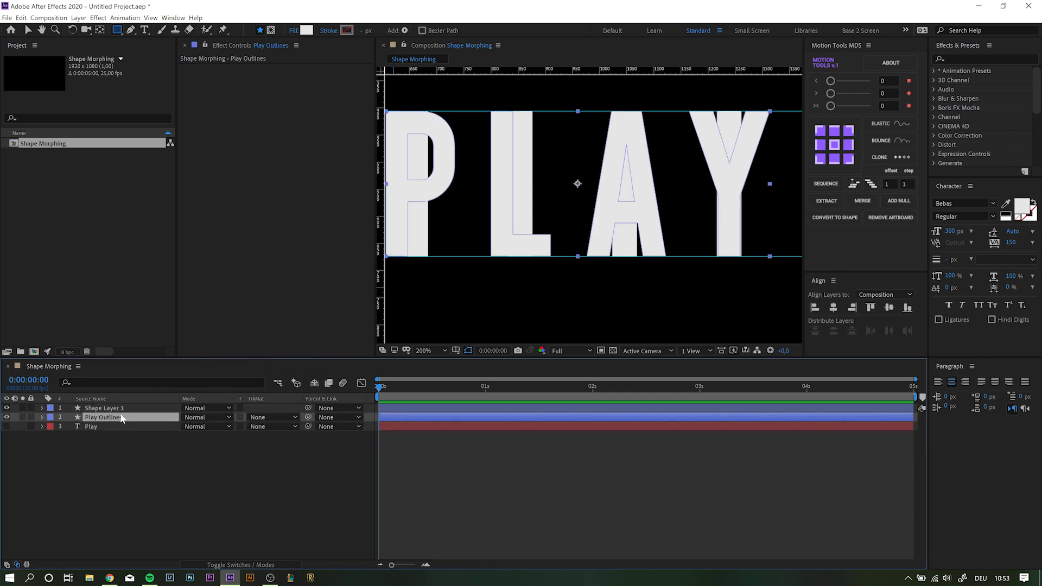
pyautogui.moveTo(115, 404); pyautogui.dragTo(119, 407)
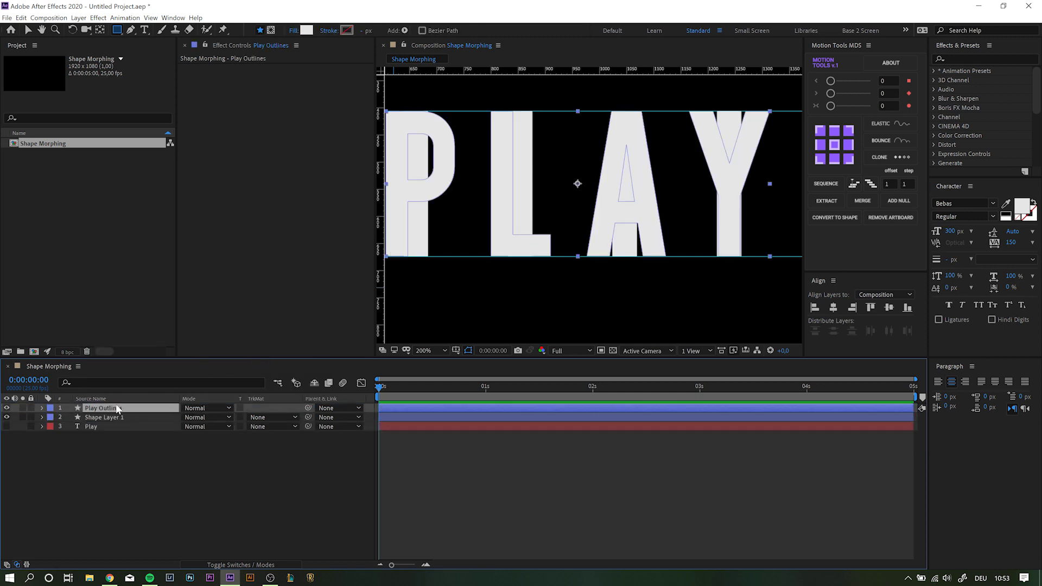
pyautogui.click(7, 407)
pyautogui.scroll(2, 464, 203)
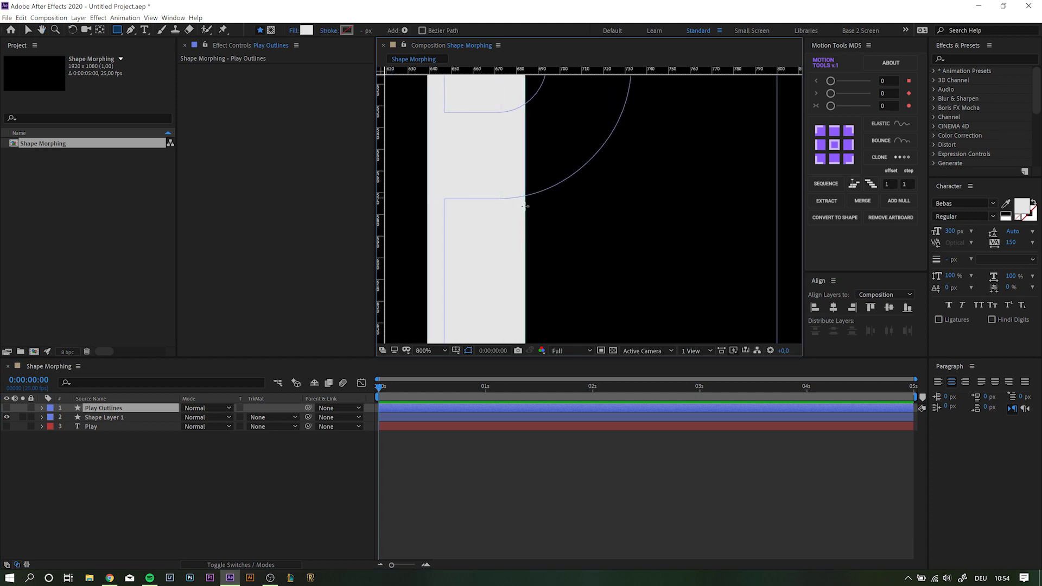
pyautogui.hscroll(3, 480, 212)
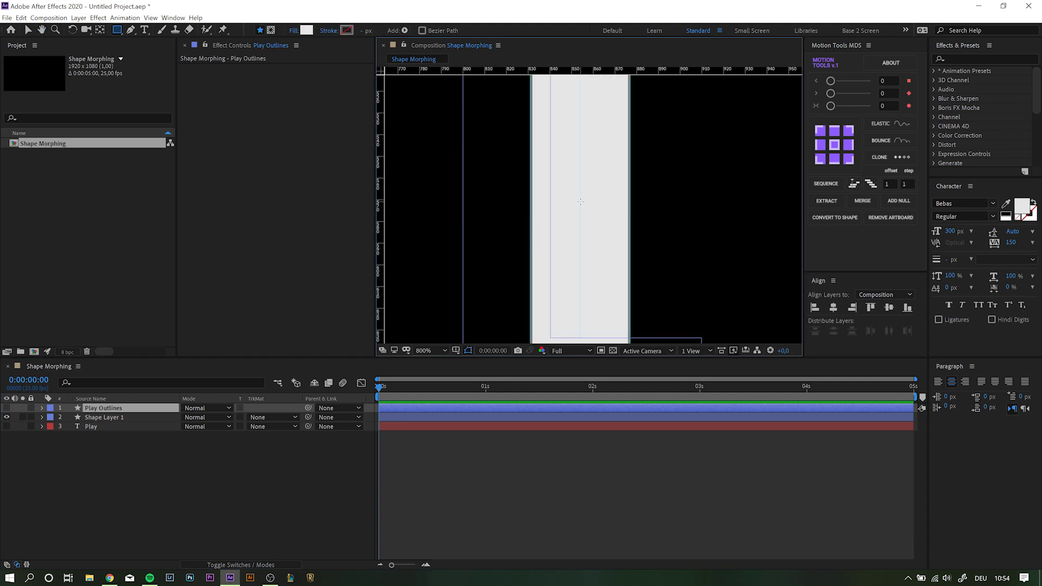
pyautogui.hscroll(4, 580, 202)
pyautogui.hscroll(4, 512, 209)
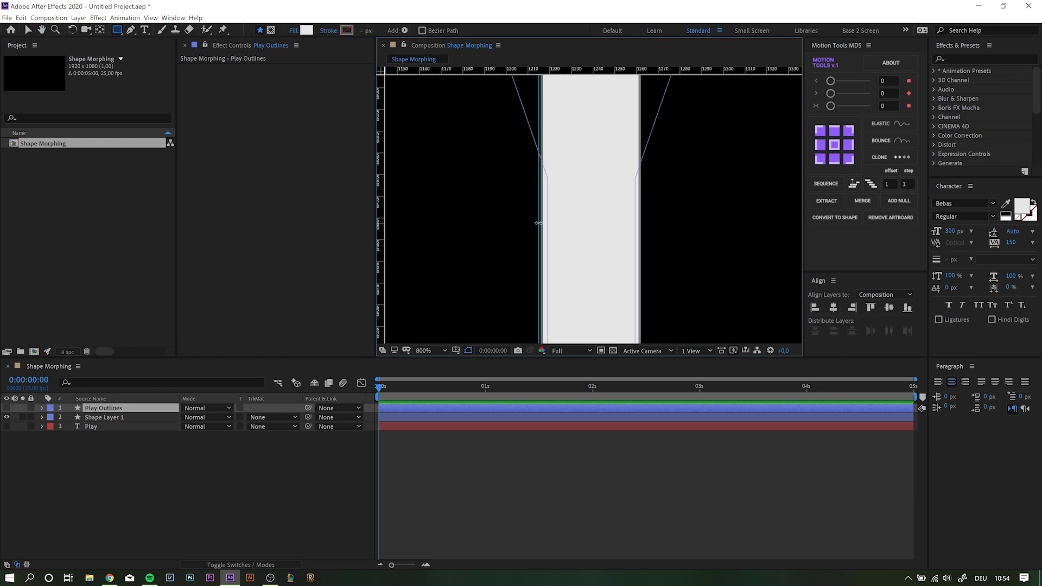
pyautogui.scroll(-3, 552, 276)
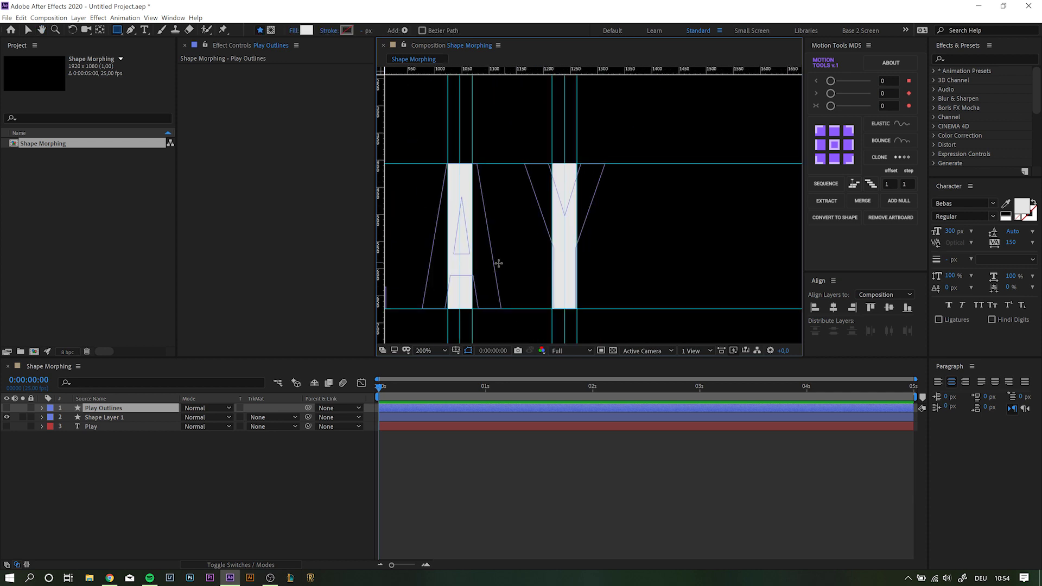
pyautogui.scroll(1, 497, 265)
# Step: Make the Play Outlines layer visible again over the aligned bars
pyautogui.click(8, 417)
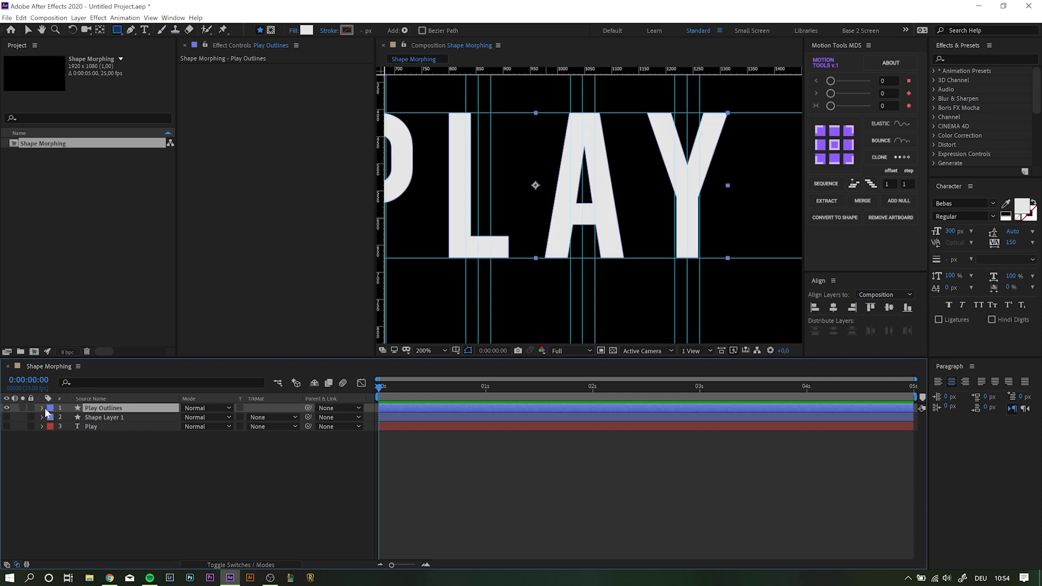
# Step: Expand Play Outlines into letter groups and keyframe the Y and A paths
pyautogui.click(43, 408)
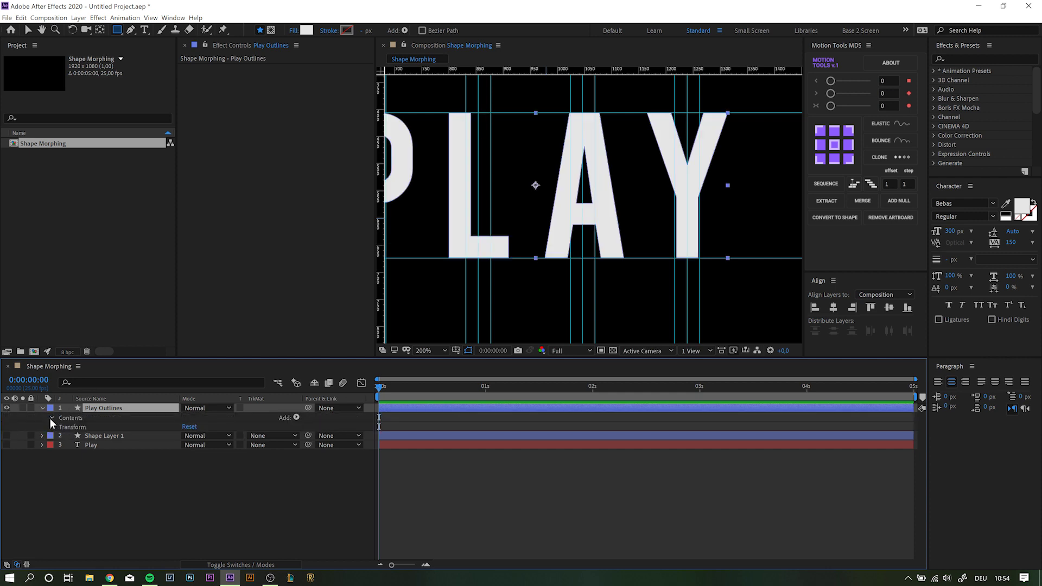
pyautogui.click(51, 417)
pyautogui.click(61, 454)
pyautogui.click(71, 464)
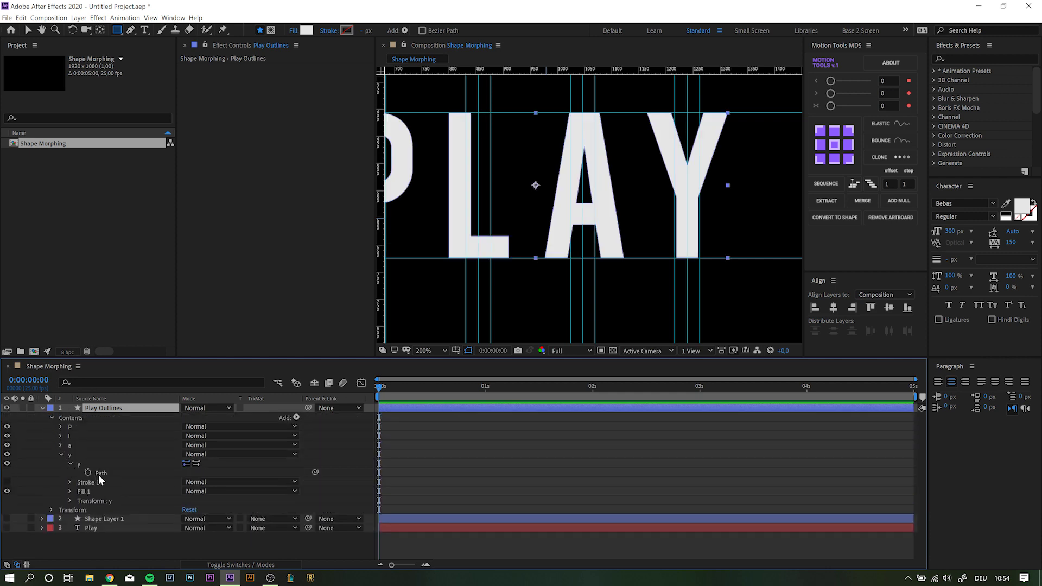
pyautogui.click(60, 444)
pyautogui.click(70, 463)
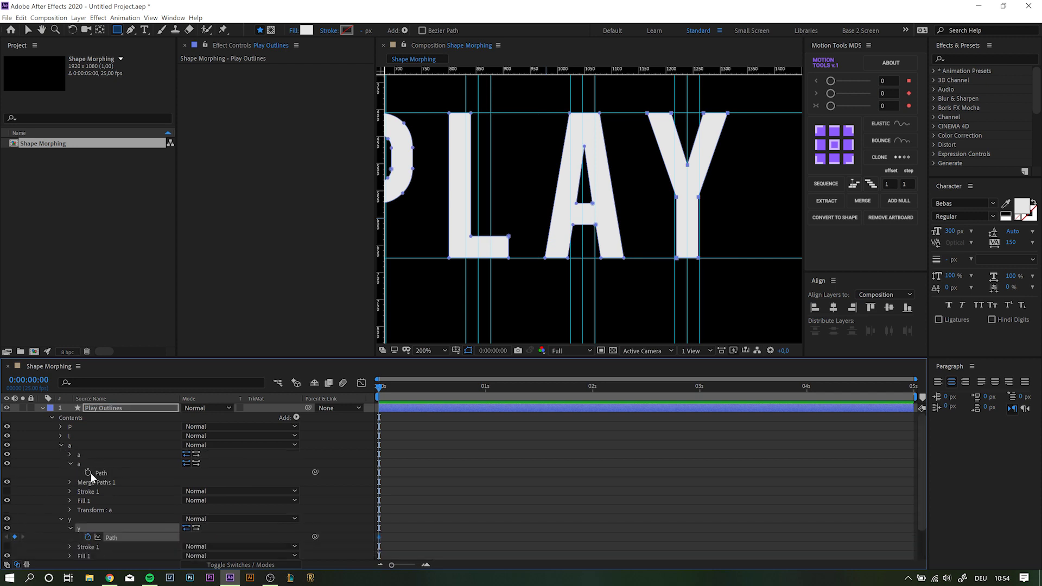
pyautogui.click(70, 454)
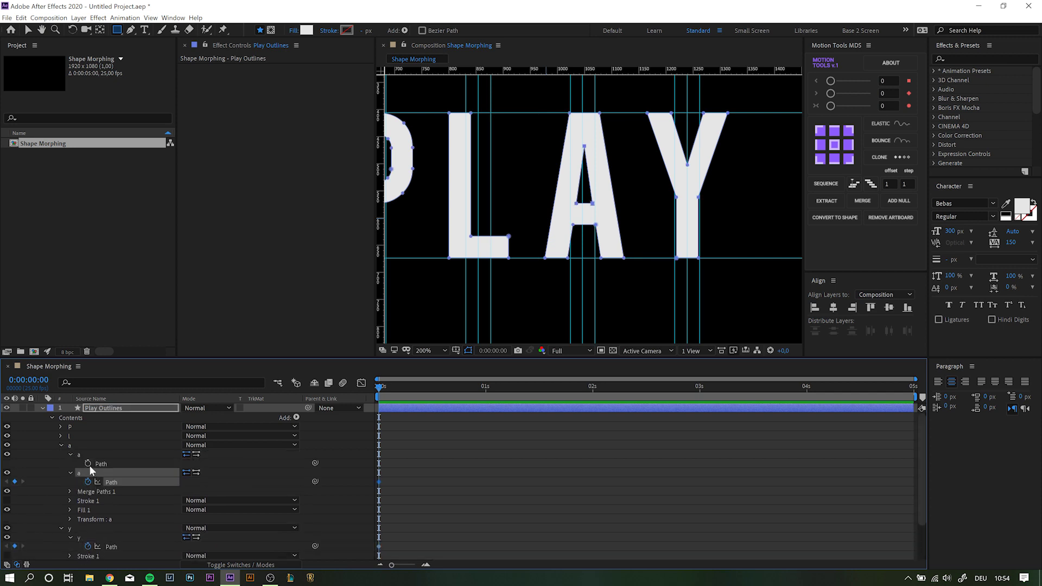
# Step: Keyframe the L path and both P subgroup paths
pyautogui.click(61, 436)
pyautogui.click(70, 445)
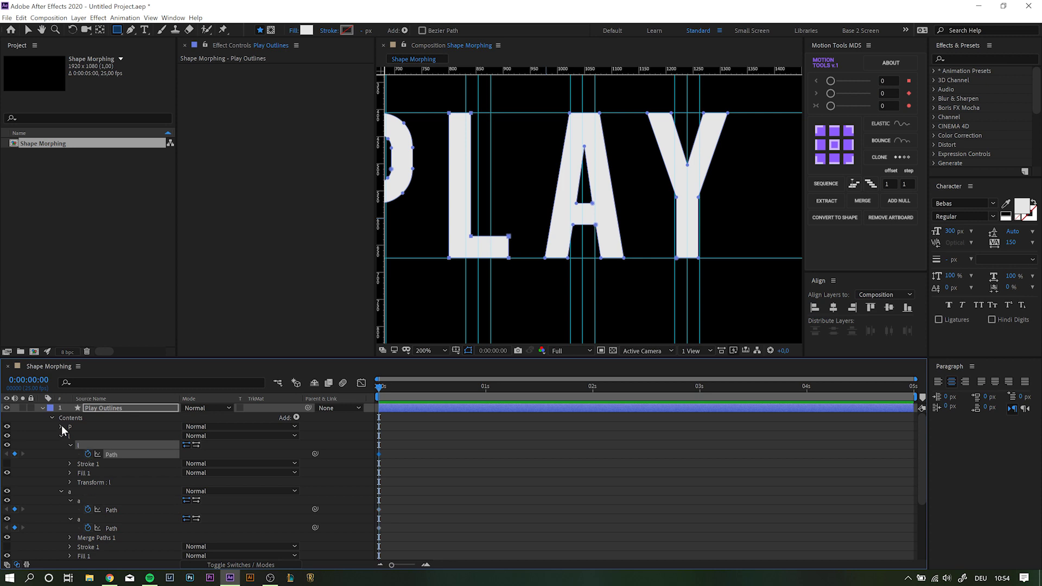
pyautogui.click(60, 427)
pyautogui.click(70, 445)
pyautogui.click(70, 435)
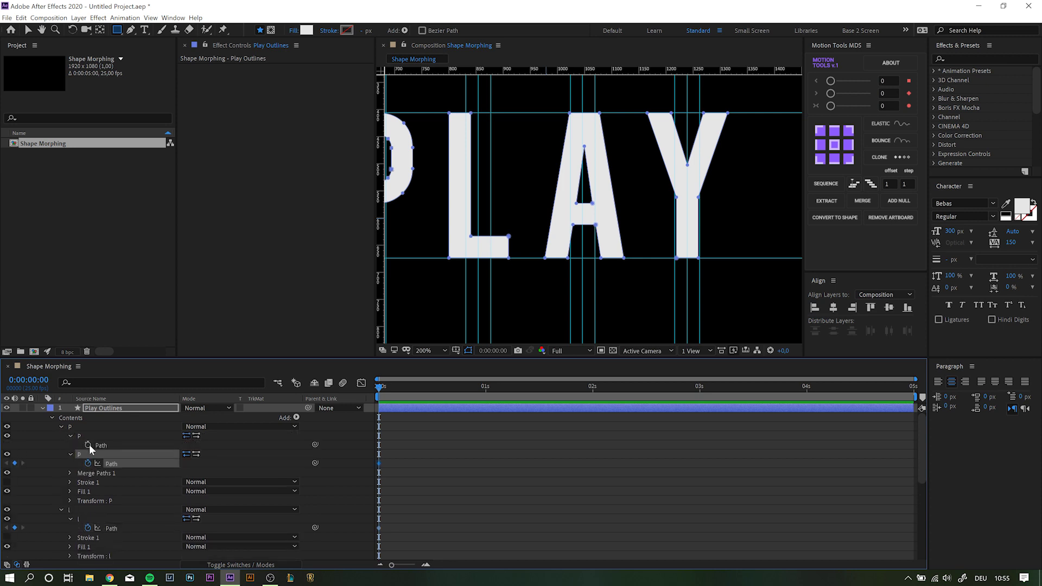
# Step: Reshape the Y and P path vertices at frame 0 into straight bar shapes
pyautogui.press('u')
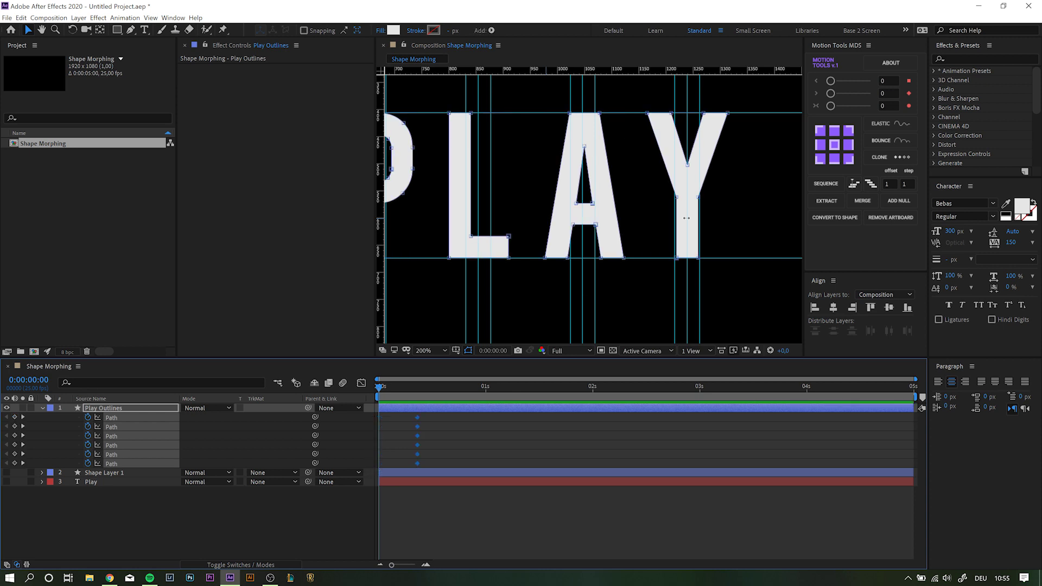
pyautogui.scroll(4, 685, 218)
pyautogui.click(585, 111)
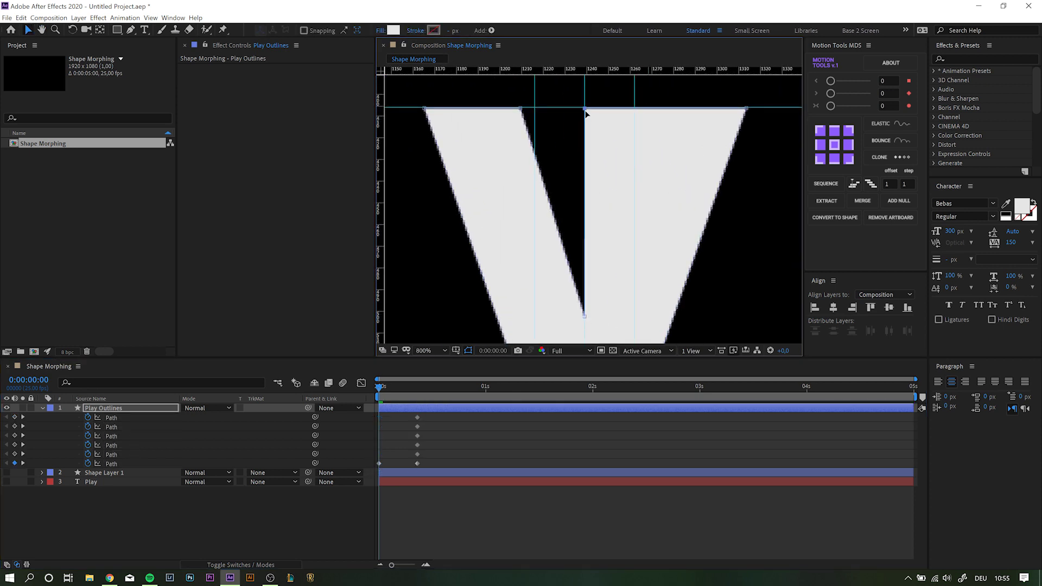
pyautogui.moveTo(585, 110)
pyautogui.mouseDown()
pyautogui.moveTo(532, 150)
pyautogui.moveTo(635, 228)
pyautogui.mouseUp()
pyautogui.moveTo(522, 163); pyautogui.dragTo(439, 236)
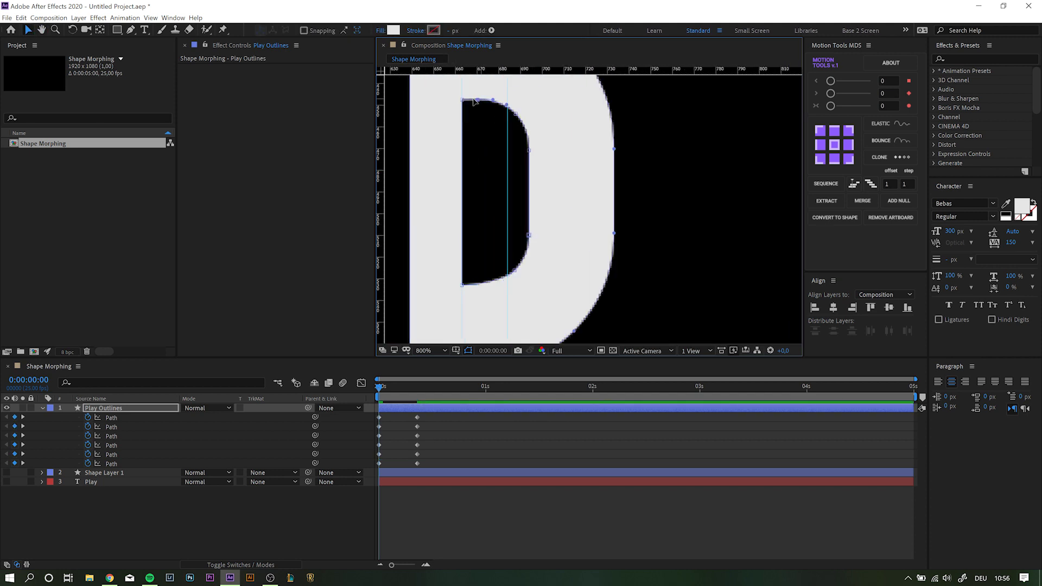
pyautogui.moveTo(474, 101); pyautogui.dragTo(462, 269)
pyautogui.scroll(-2, 565, 304)
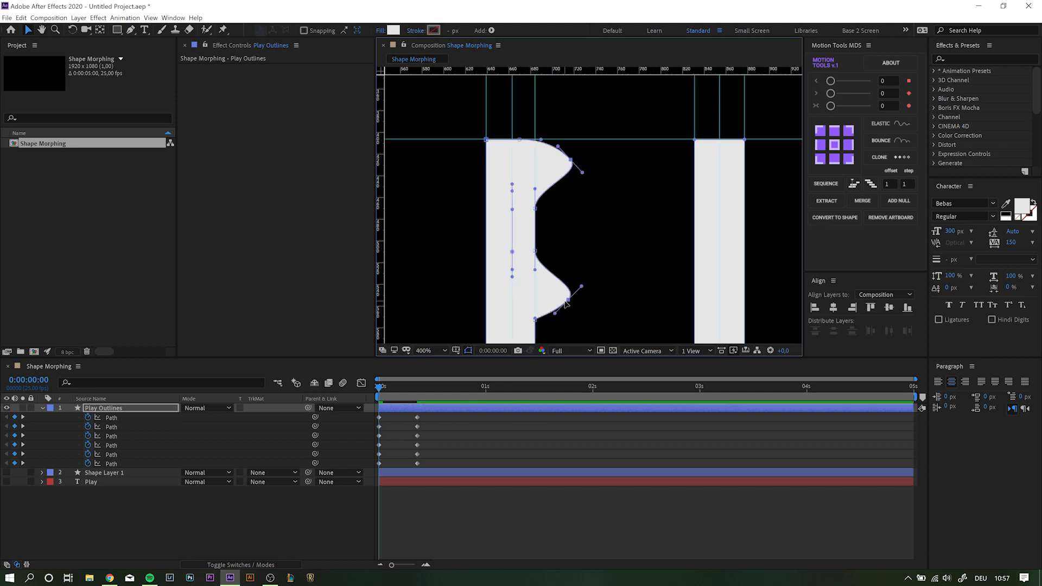
# Step: Apply Keyframe Velocity easing with 75% influence to the selected path keyframes
pyautogui.moveTo(566, 305); pyautogui.dragTo(499, 182)
pyautogui.scroll(-3, 513, 163)
pyautogui.click(400, 464)
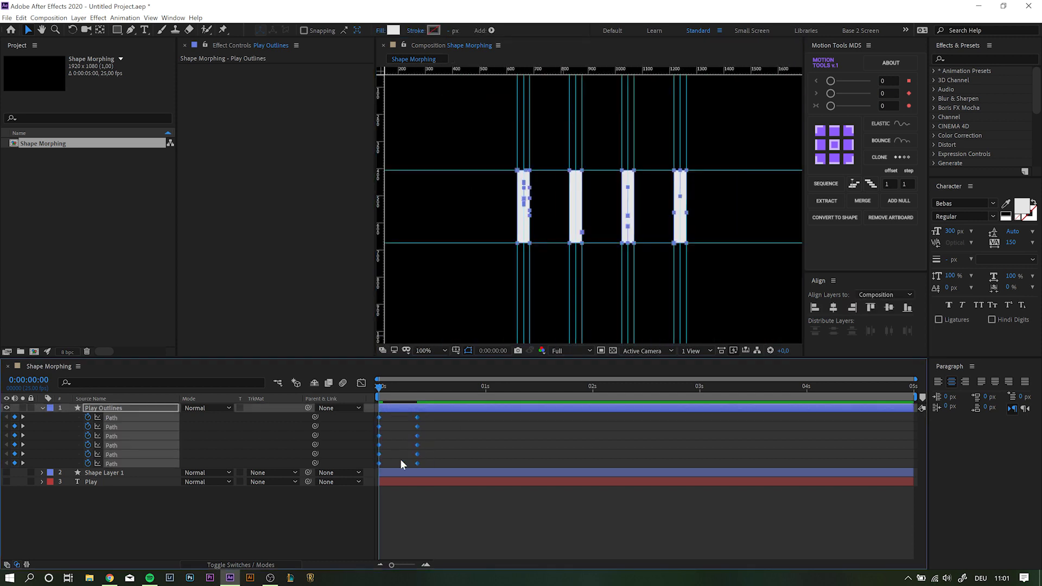
pyautogui.rightClick(417, 463)
pyautogui.click(460, 449)
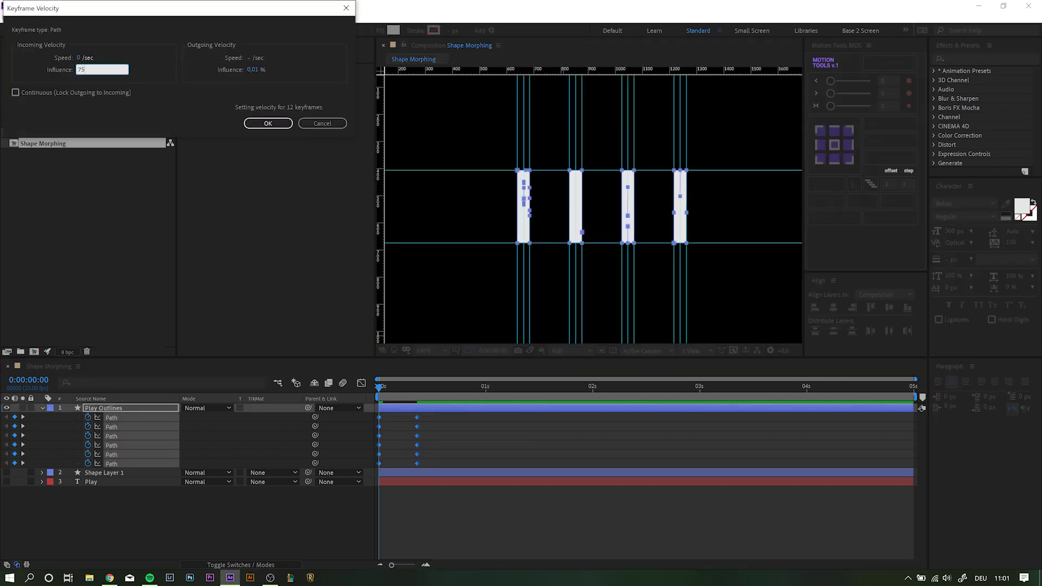
pyautogui.press('Return')
# Step: Paste the morph keyframes later on the timeline and preview the bars-to-PLAY loop
pyautogui.moveTo(474, 387); pyautogui.dragTo(485, 388)
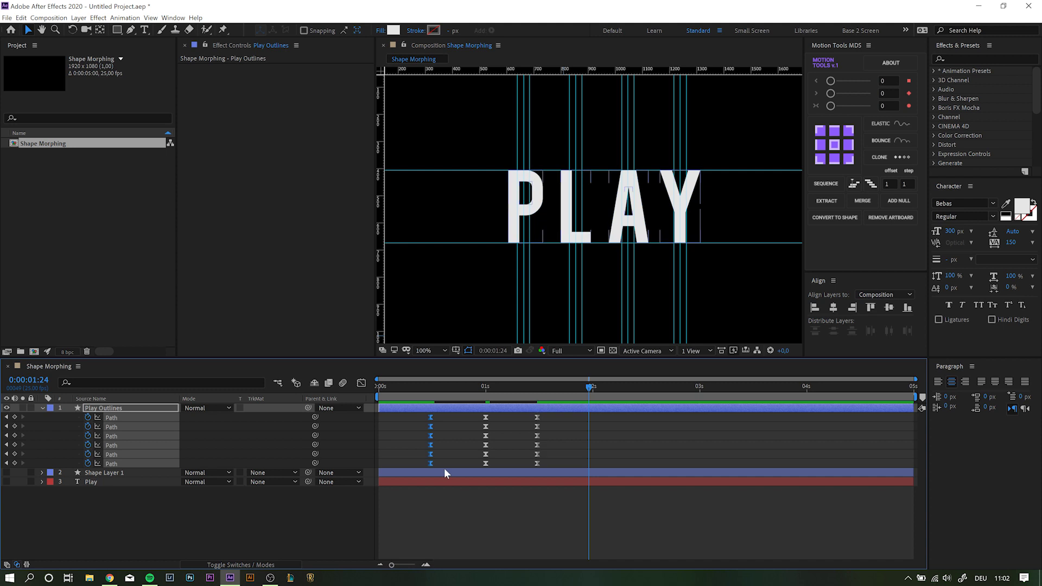
pyautogui.hotkey('ctrl', 'v')
pyautogui.press('Home')
pyautogui.press('space')
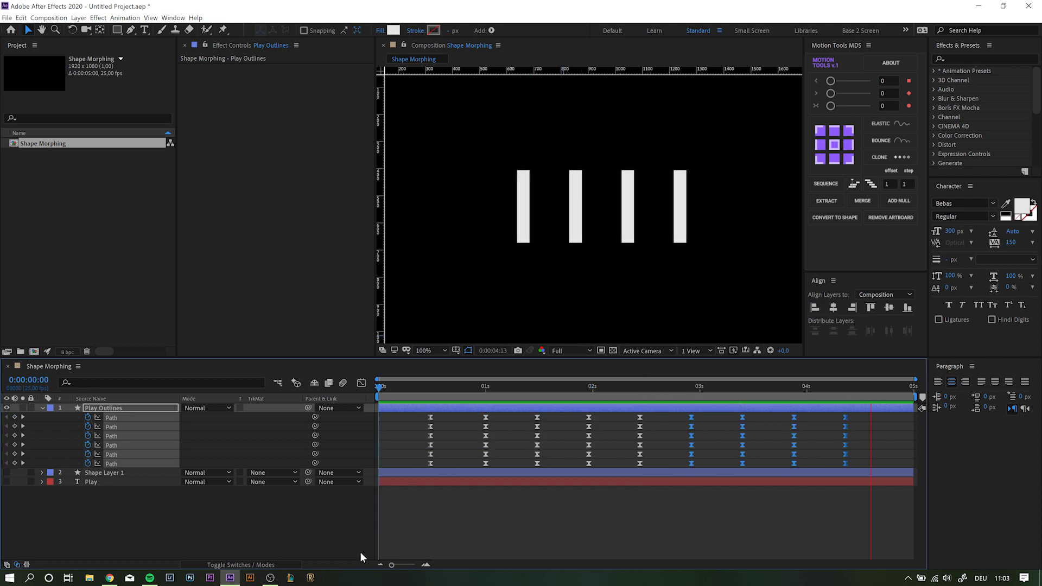